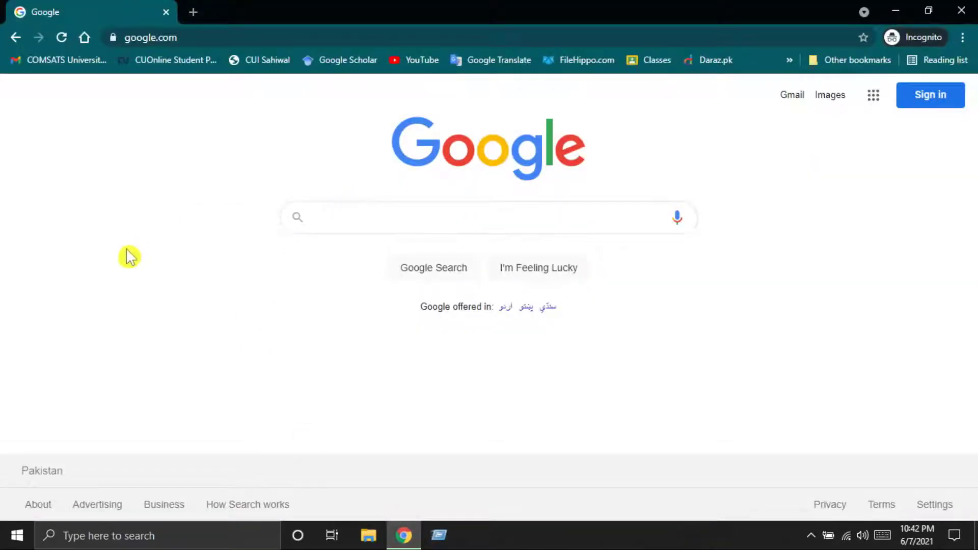
# Step: Search Google for gameloop and open the official "GameLoop: PC Android Emulator for PUBG, CODM" website
pyautogui.write('g')
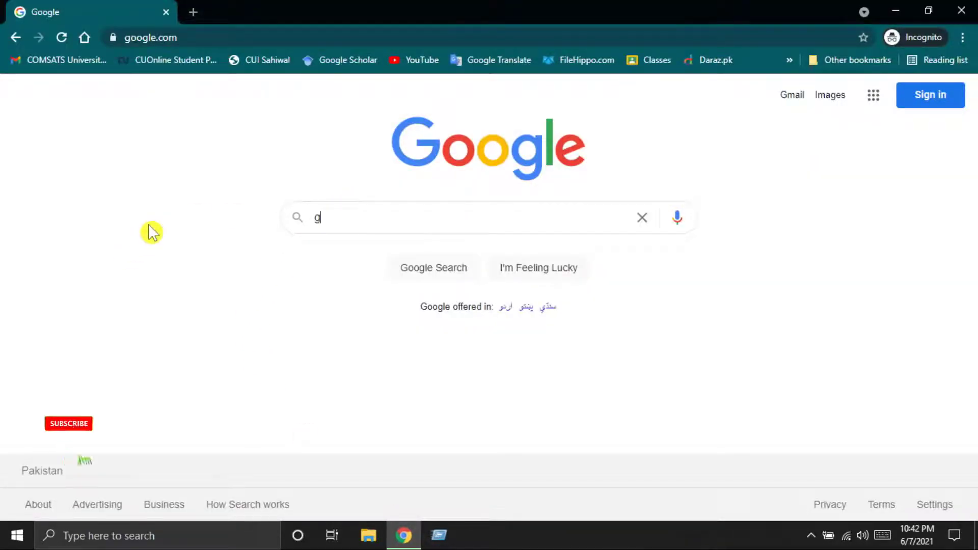
pyautogui.write('ameloop')
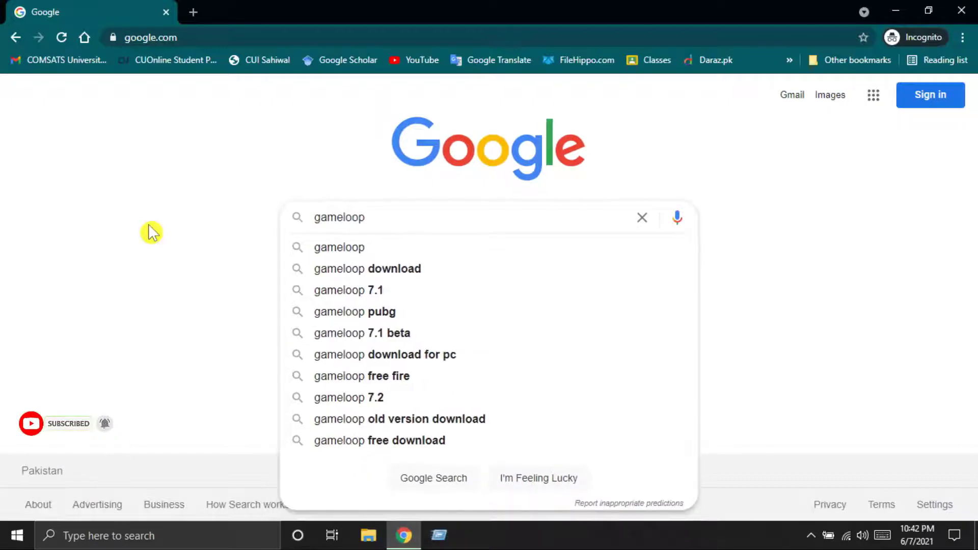
pyautogui.press('Return')
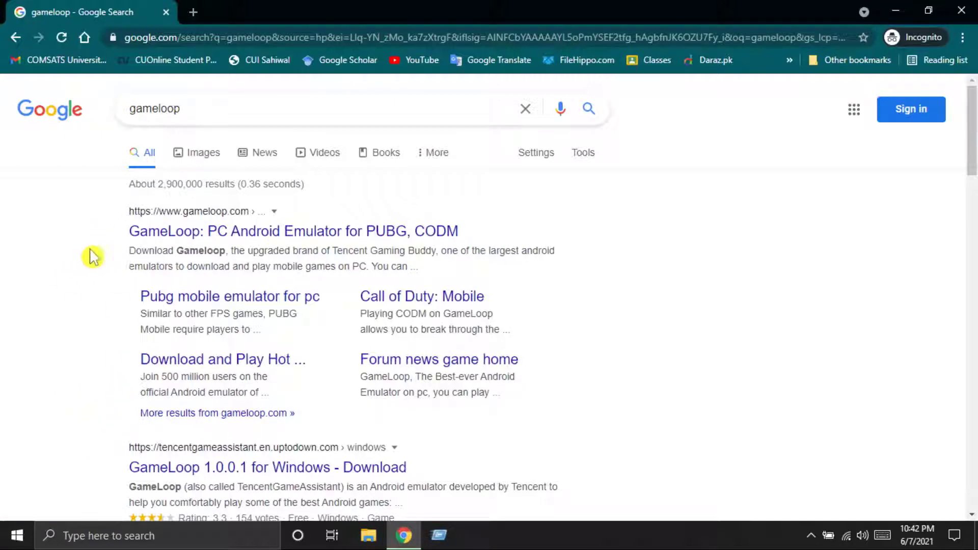
pyautogui.moveTo(123, 233); pyautogui.dragTo(461, 234)
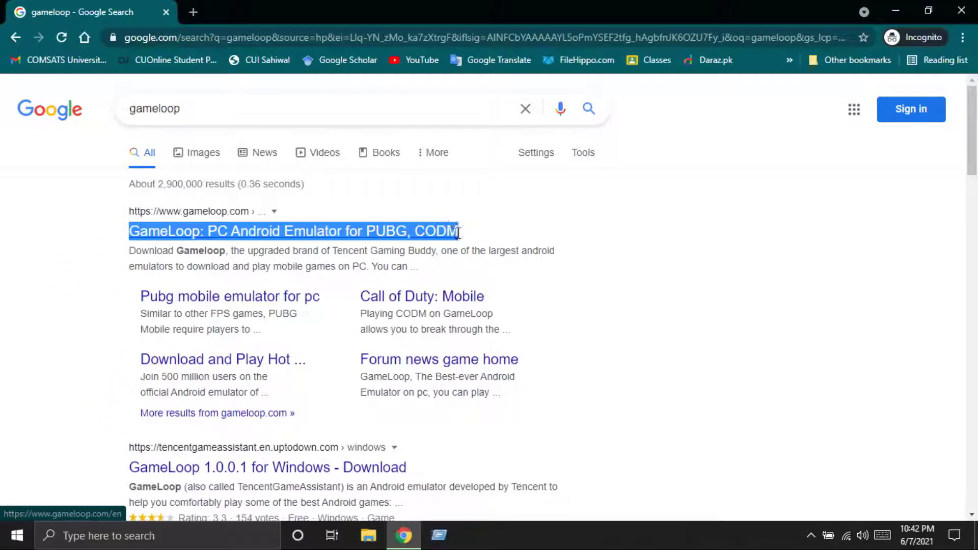
pyautogui.click(53, 239)
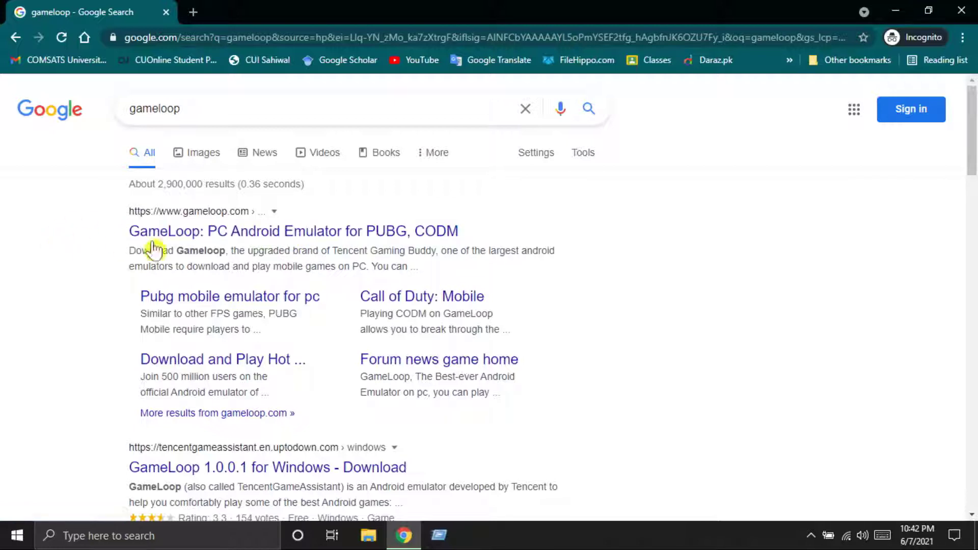
pyautogui.click(192, 235)
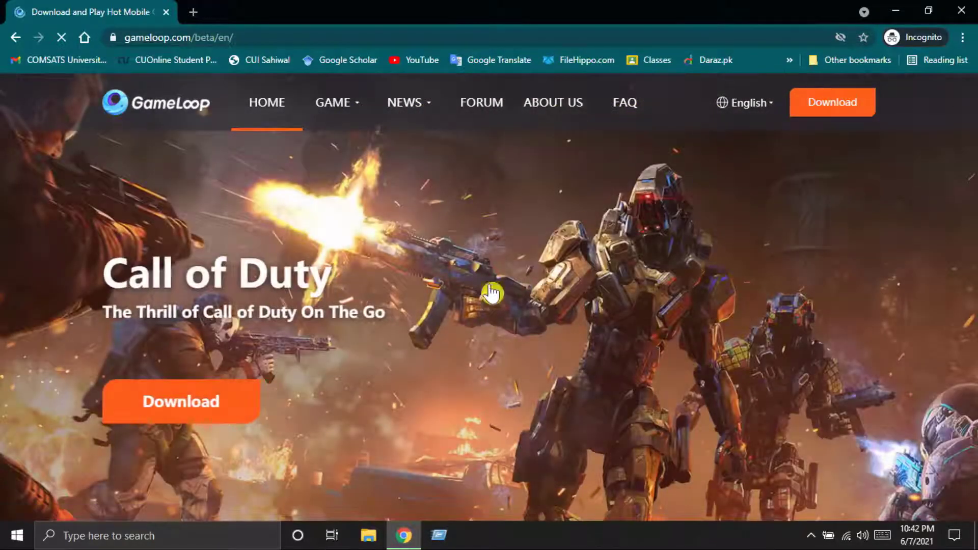
# Step: Look through the GameLoop homepage, examining its feature overview and the Top Games section
pyautogui.scroll(-5, 482, 399)
pyautogui.scroll(-9, 499, 414)
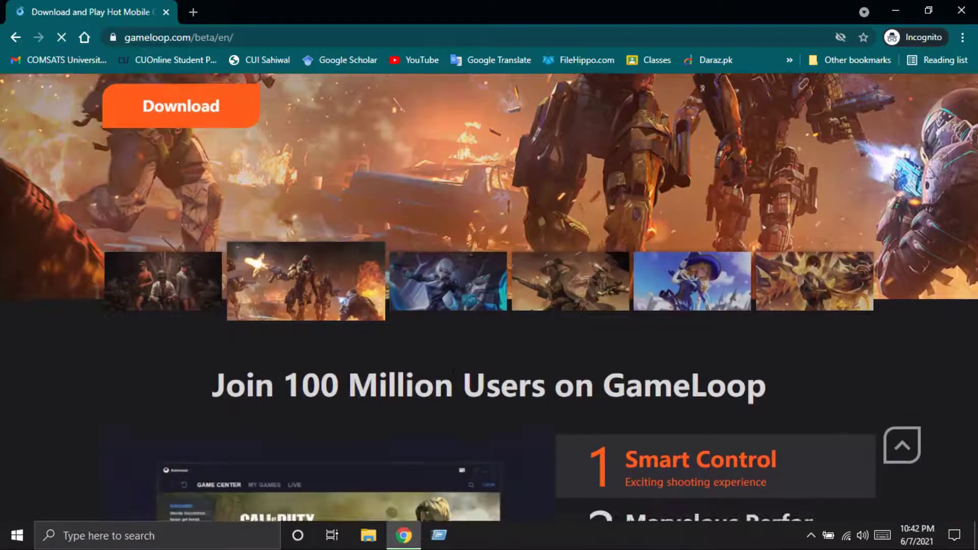
pyautogui.scroll(-2, 499, 413)
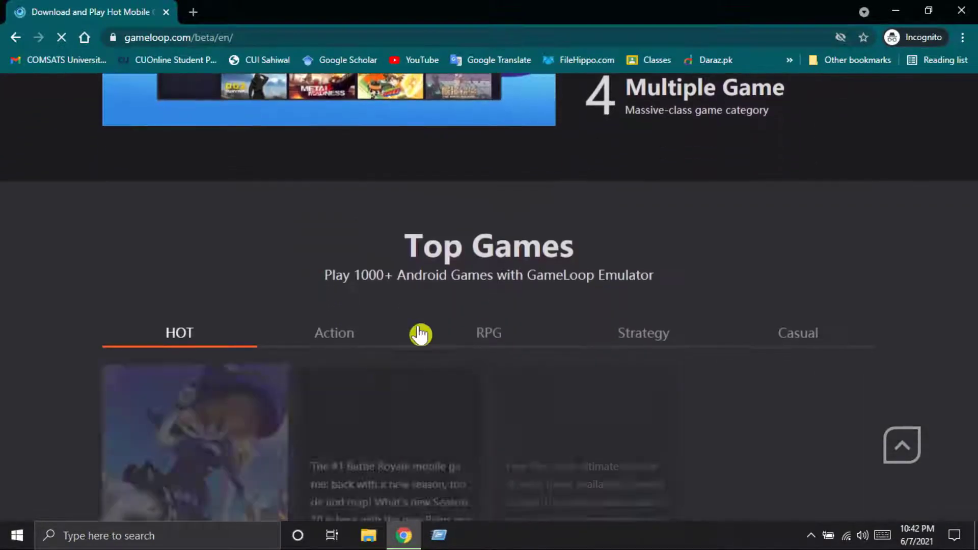
pyautogui.scroll(-4, 432, 316)
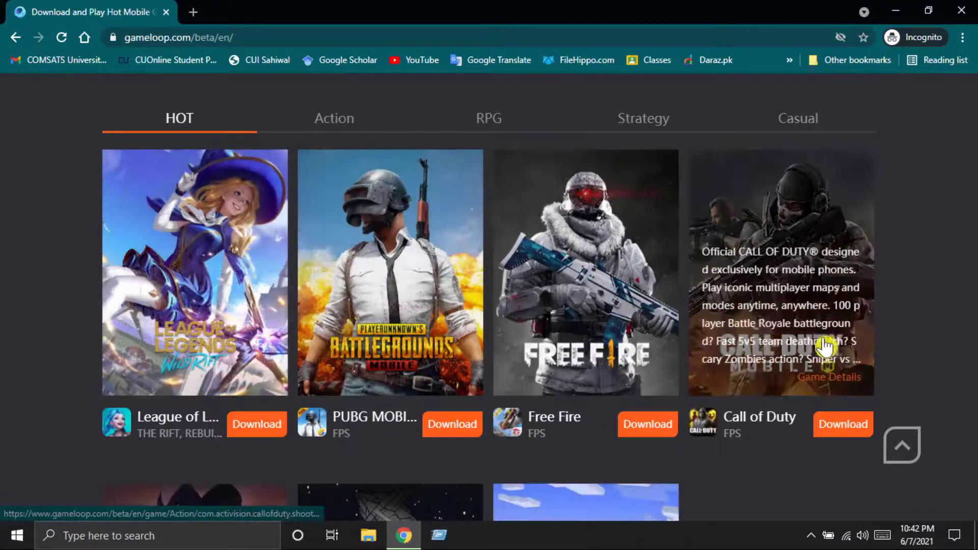
pyautogui.scroll(-7, 779, 285)
pyautogui.scroll(-1, 168, 325)
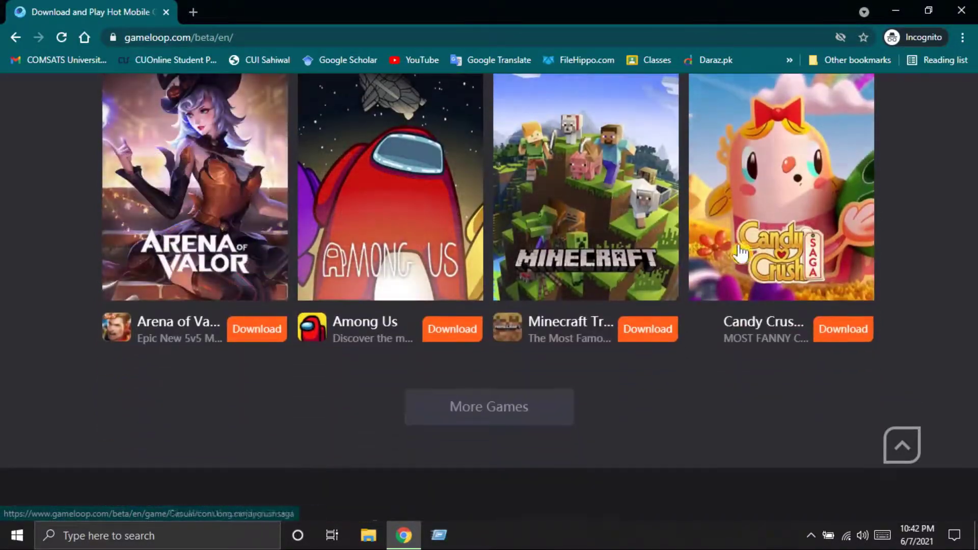
pyautogui.scroll(10, 327, 354)
pyautogui.scroll(15, 453, 283)
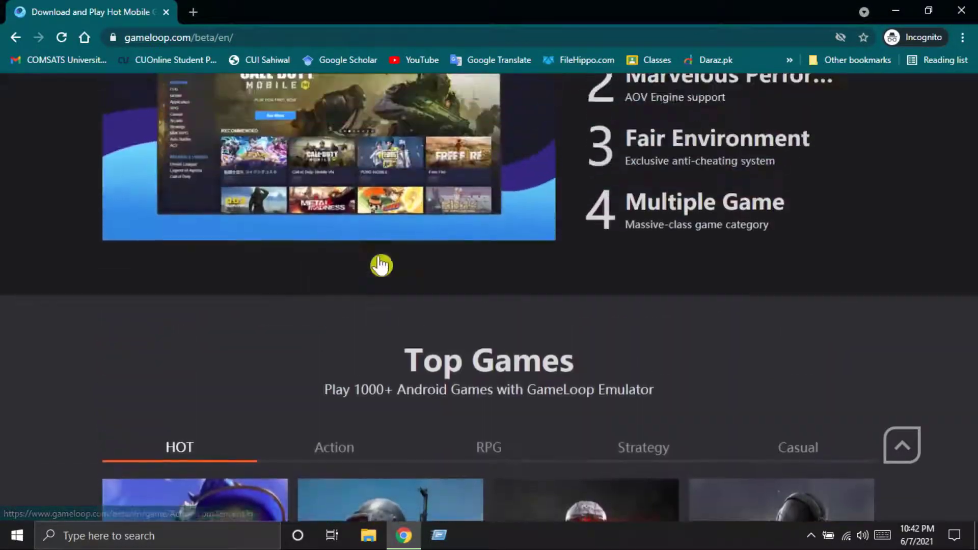
pyautogui.scroll(3, 652, 233)
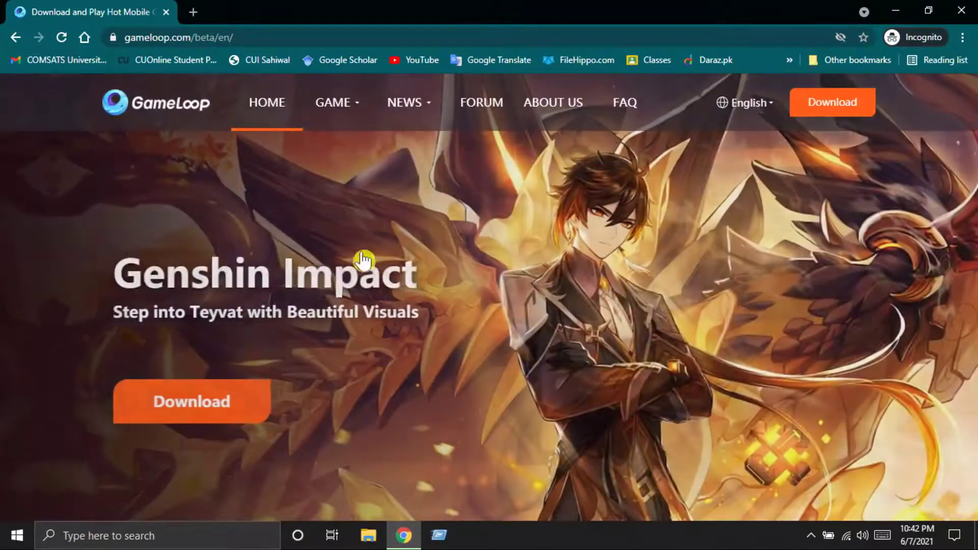
# Step: Download the GameLoop installer from the Genshin Impact banner and show the downloaded file in its folder
pyautogui.scroll(-1, 364, 361)
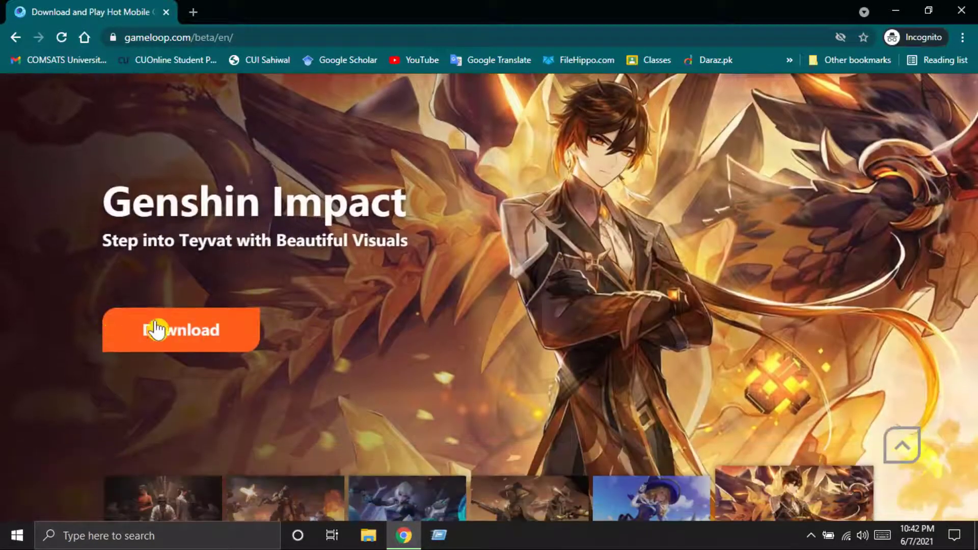
pyautogui.click(175, 339)
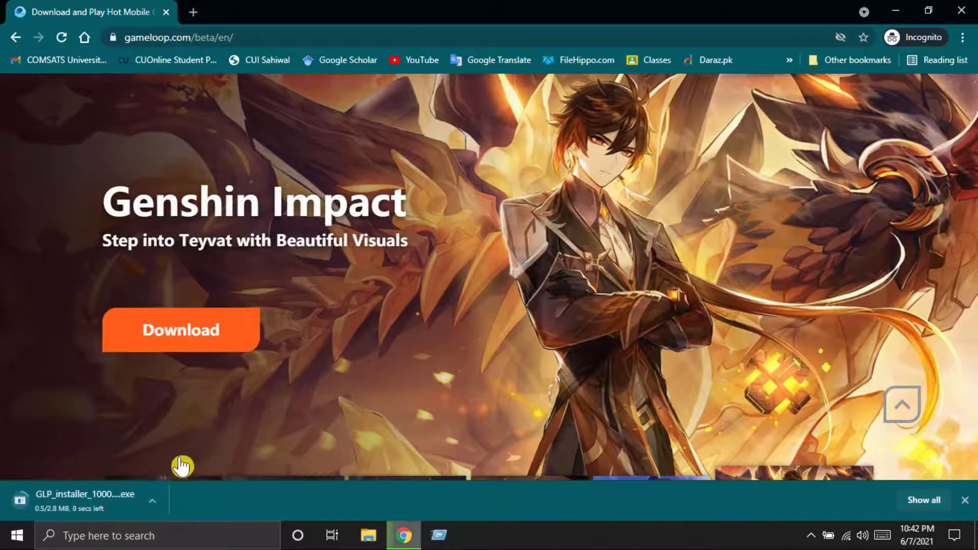
pyautogui.click(917, 499)
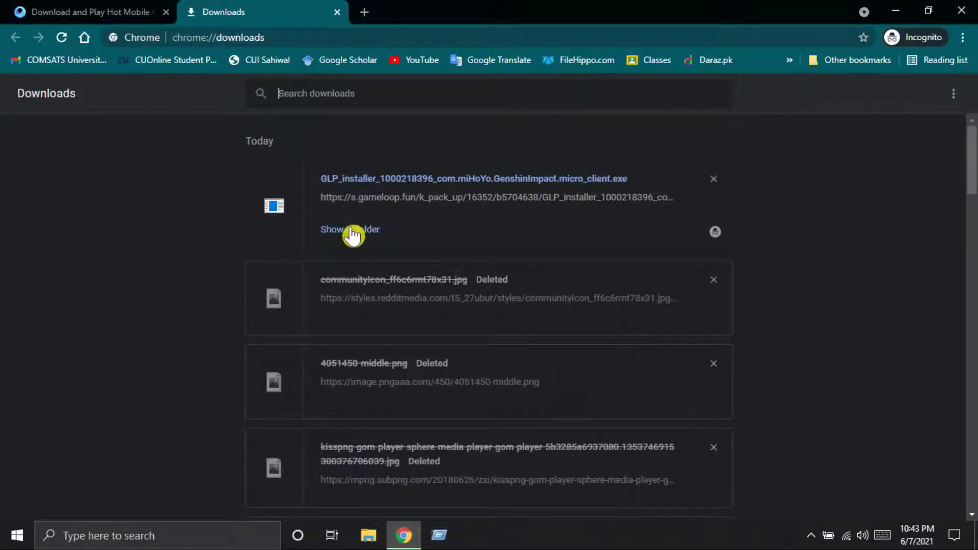
pyautogui.click(371, 235)
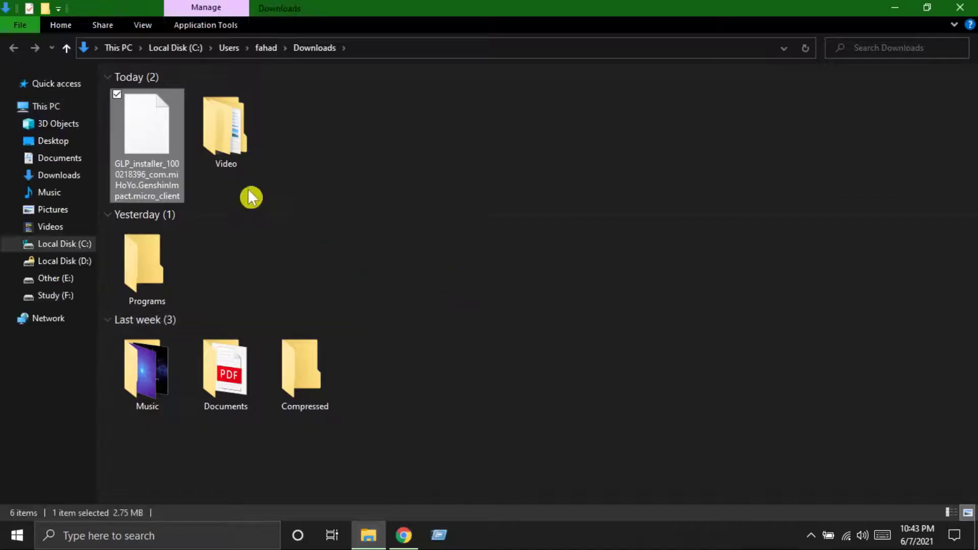
# Step: Refresh the Downloads folder and launch the downloaded GLP_installer file
pyautogui.rightClick(434, 140)
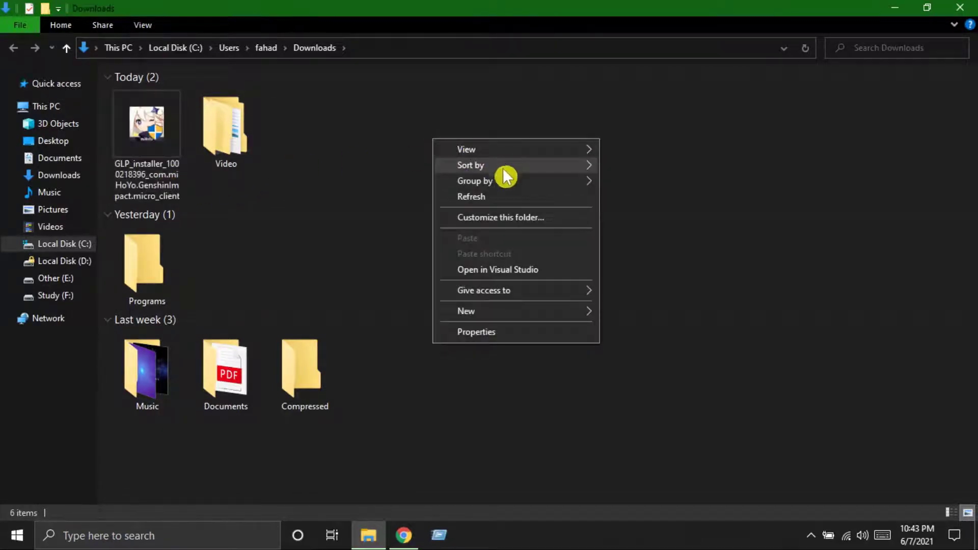
pyautogui.click(492, 197)
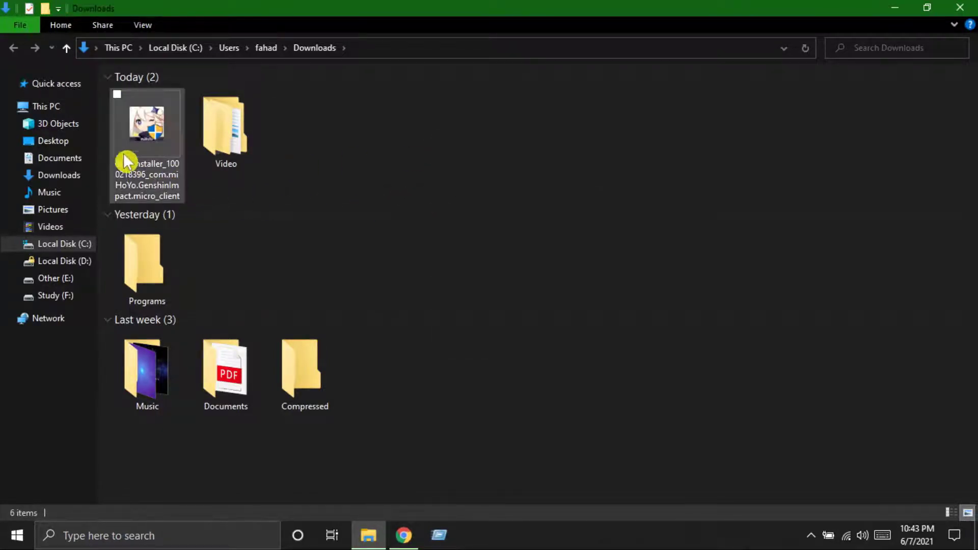
pyautogui.click(150, 127)
pyautogui.rightClick(150, 126)
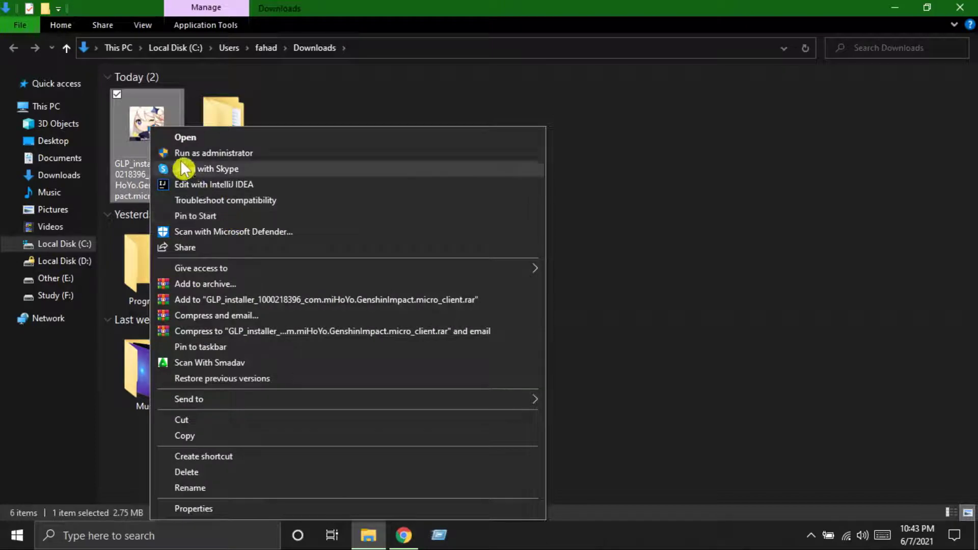
pyautogui.click(183, 138)
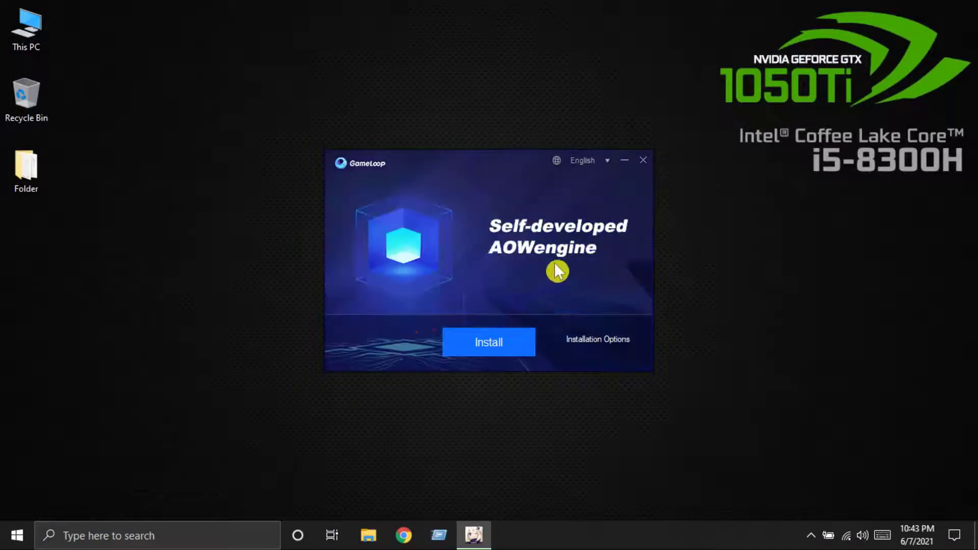
# Step: Install GameLoop with the default installation options, start it and maximize its window
pyautogui.click(486, 350)
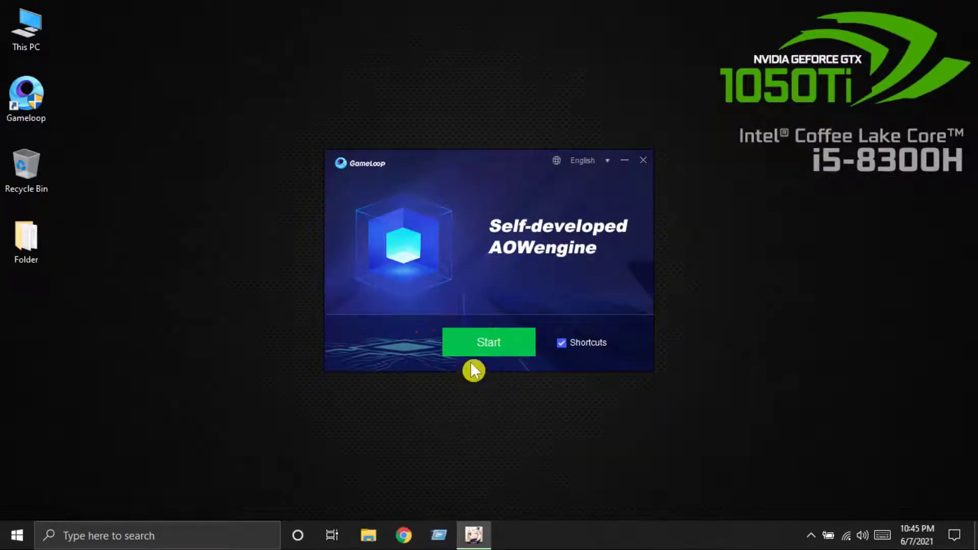
pyautogui.click(488, 350)
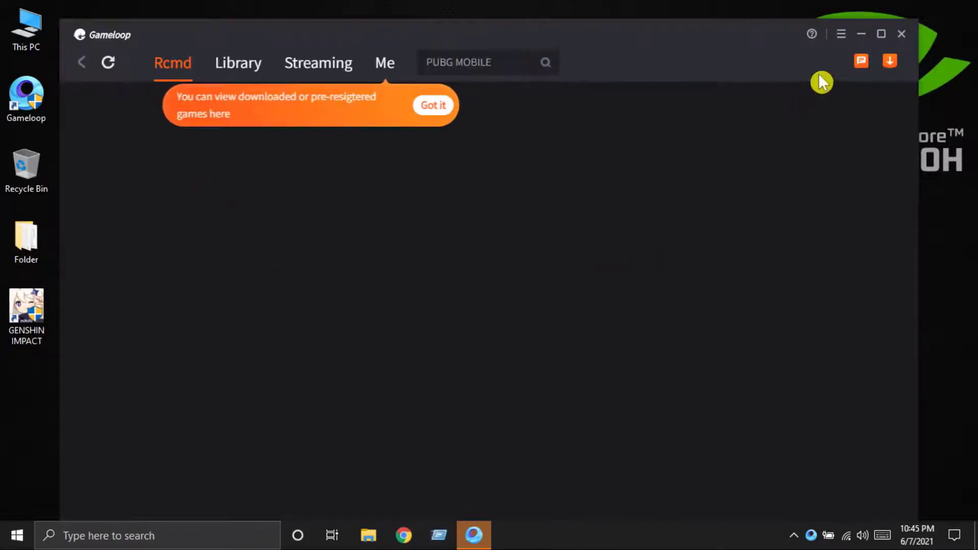
pyautogui.click(881, 36)
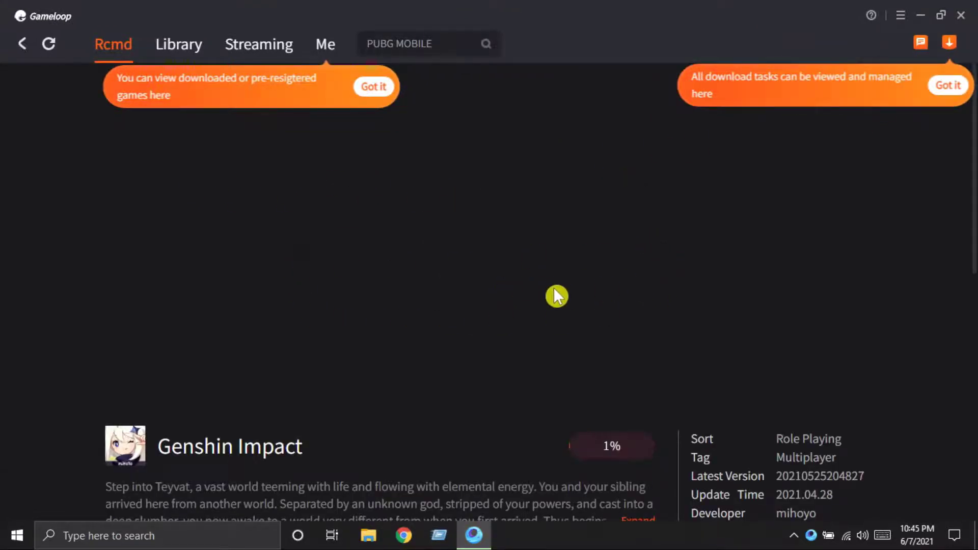
# Step: Pause the automatic Genshin Impact download on the game's page
pyautogui.scroll(-3, 557, 295)
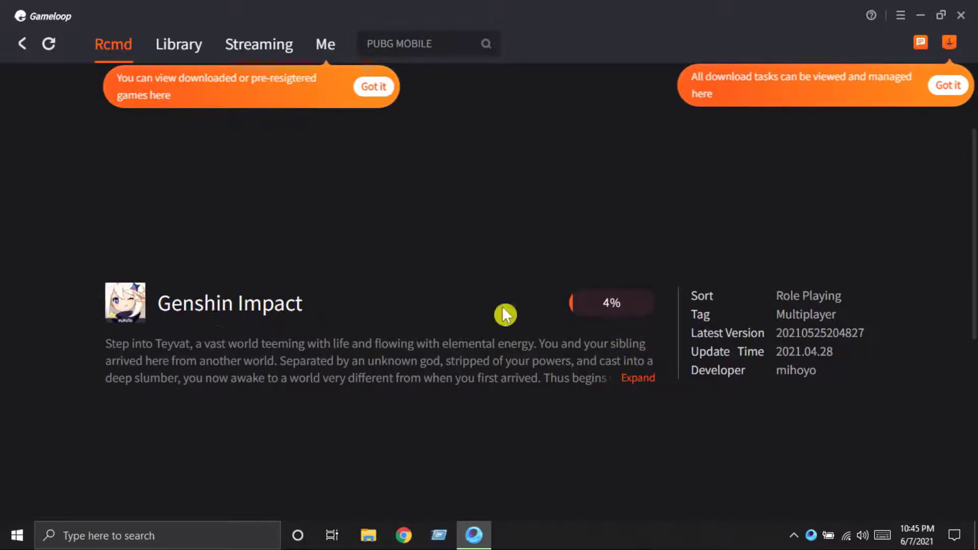
pyautogui.click(632, 310)
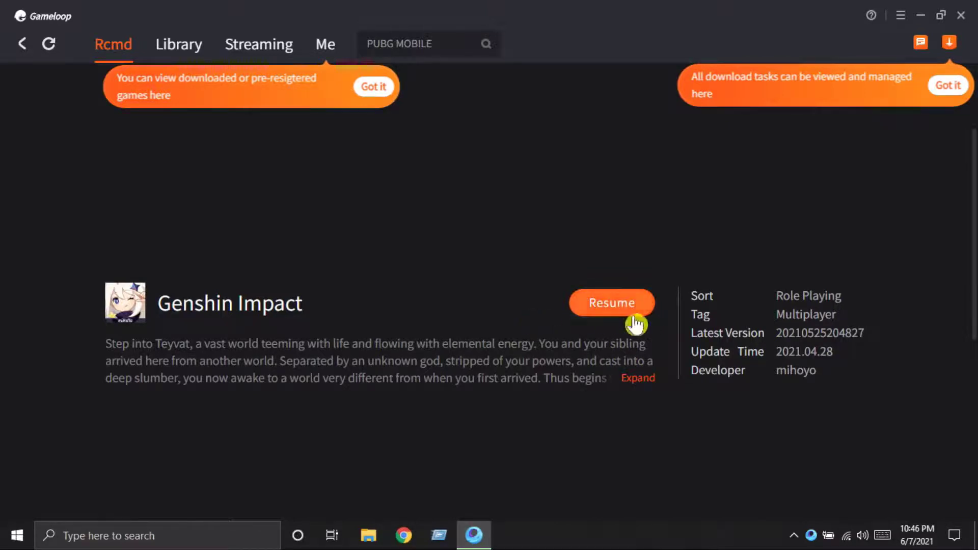
pyautogui.scroll(2, 346, 305)
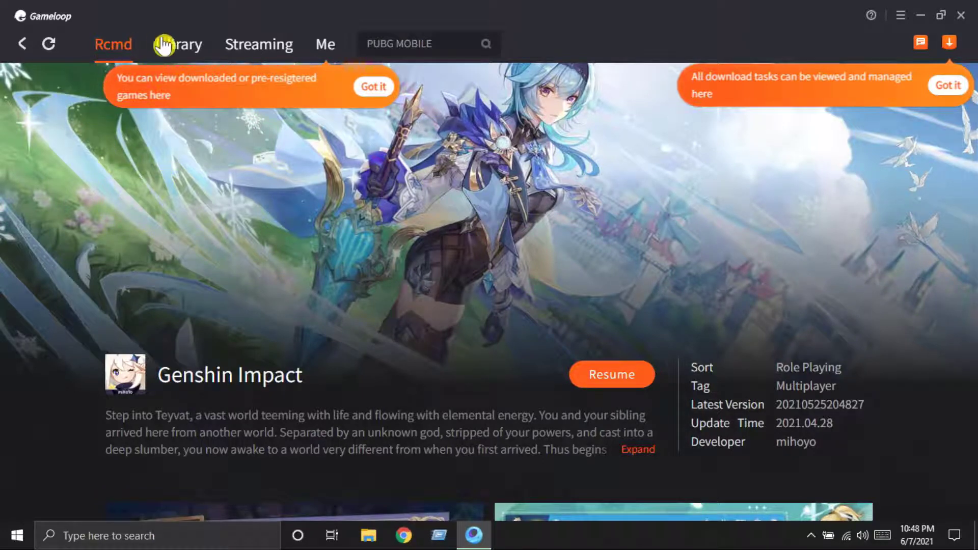
# Step: Refresh the page, open the game Library and dismiss both tips about downloaded games and download tasks
pyautogui.click(48, 44)
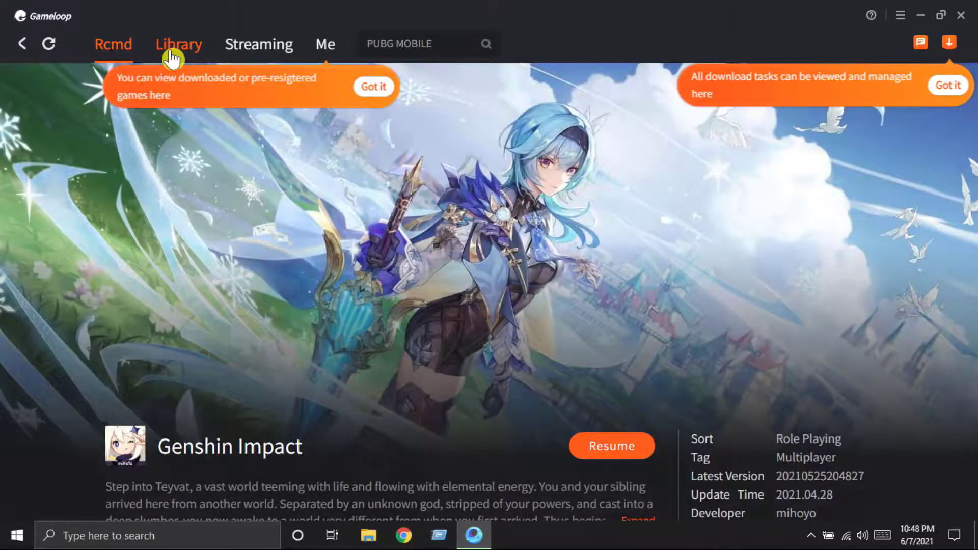
pyautogui.click(172, 57)
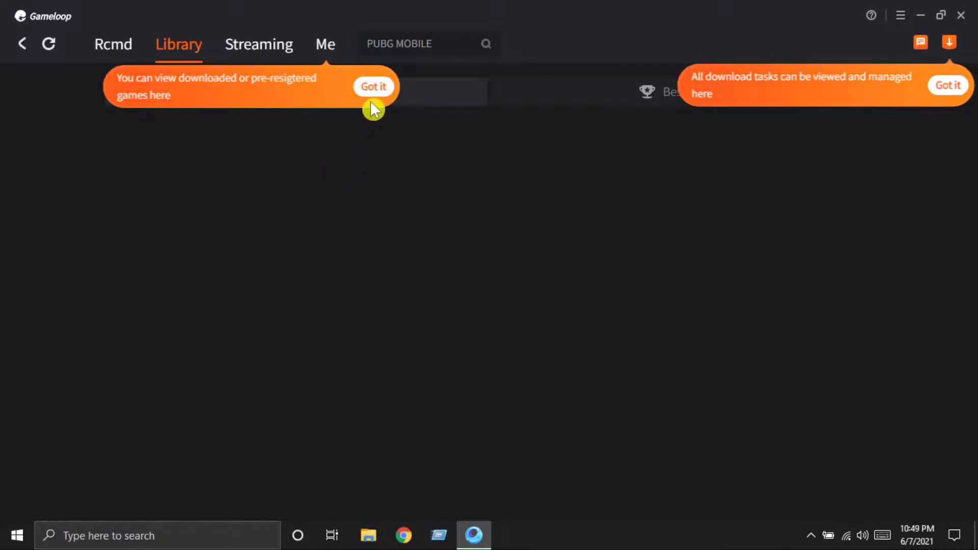
pyautogui.click(374, 99)
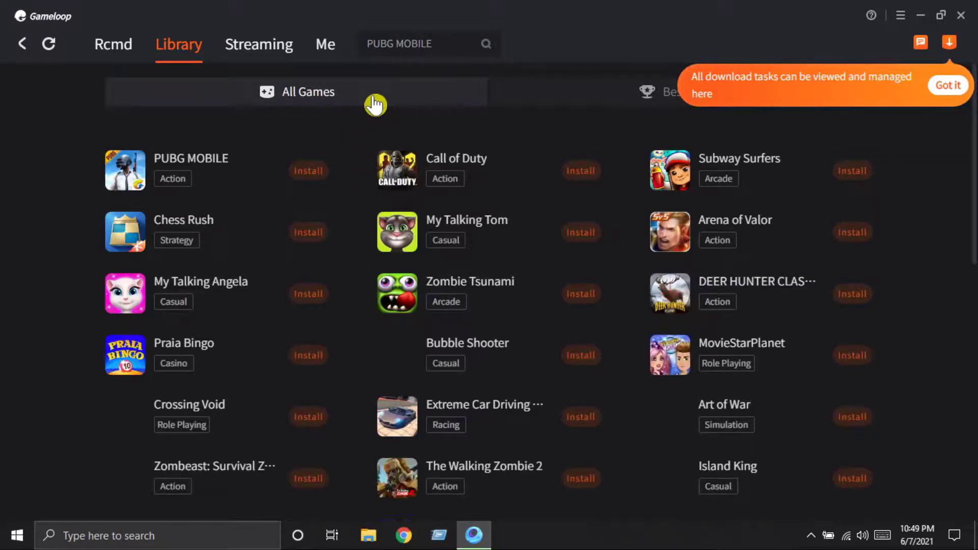
pyautogui.click(951, 93)
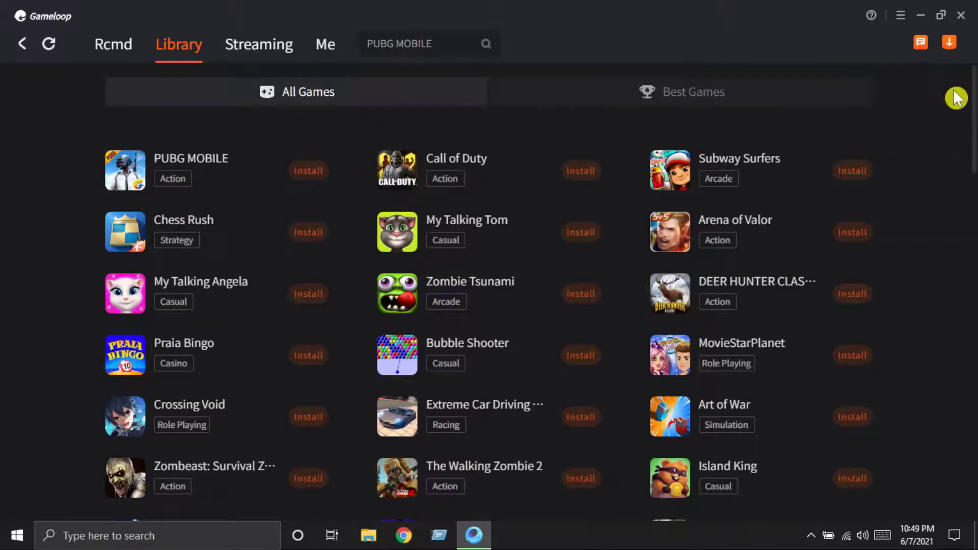
# Step: Check the download tasks in the Download Manager, close it and return to the recommended games page
pyautogui.click(949, 44)
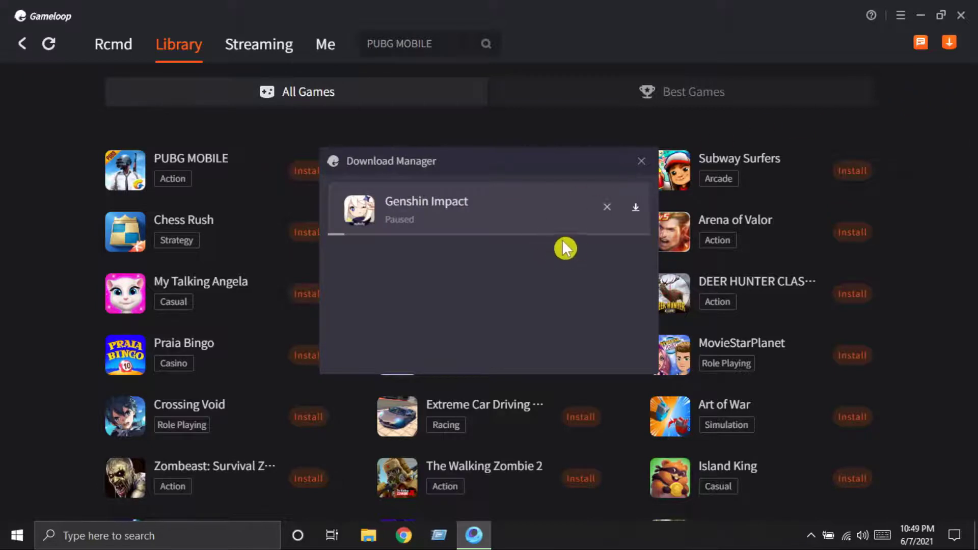
pyautogui.click(640, 165)
pyautogui.click(111, 47)
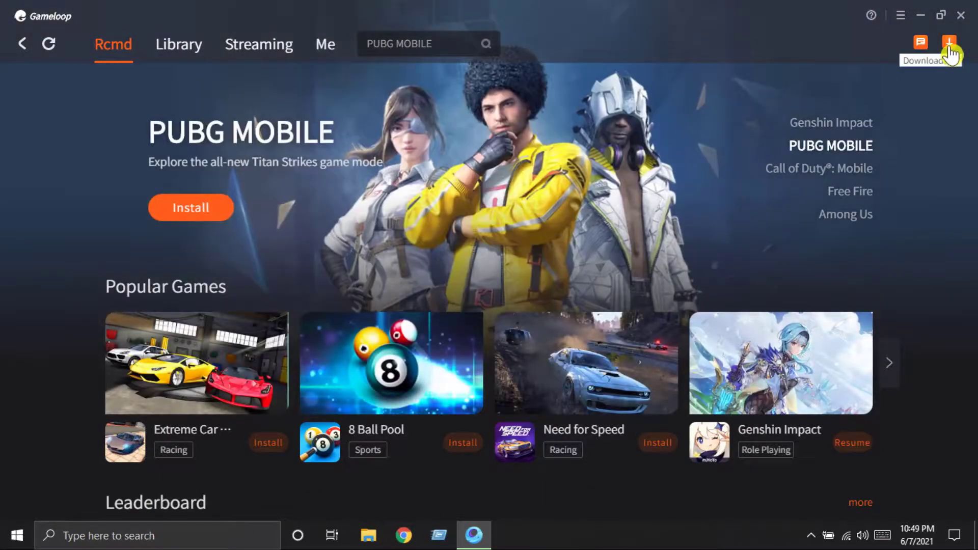
# Step: Try to delete the paused Genshin Impact download from the Download Manager, and close the manager
pyautogui.click(949, 45)
pyautogui.click(605, 204)
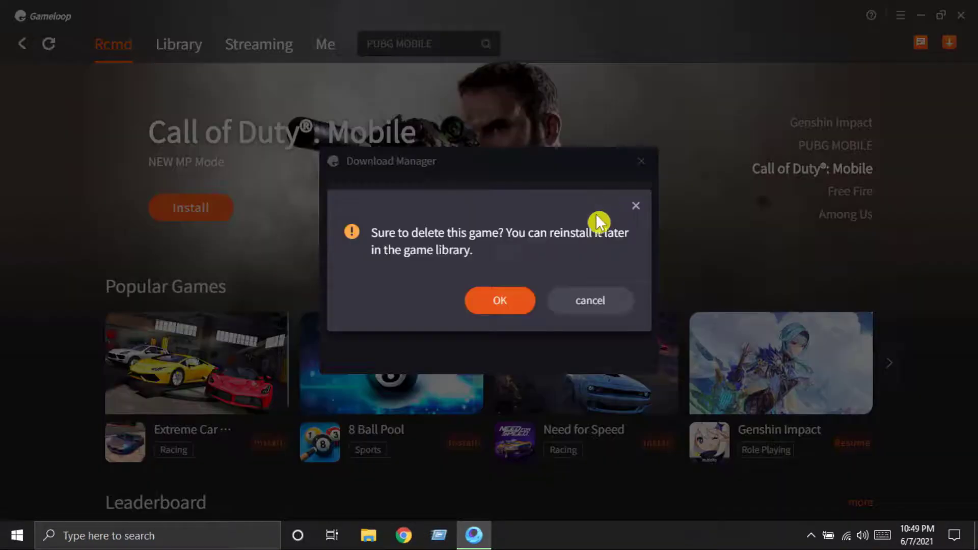
pyautogui.click(500, 311)
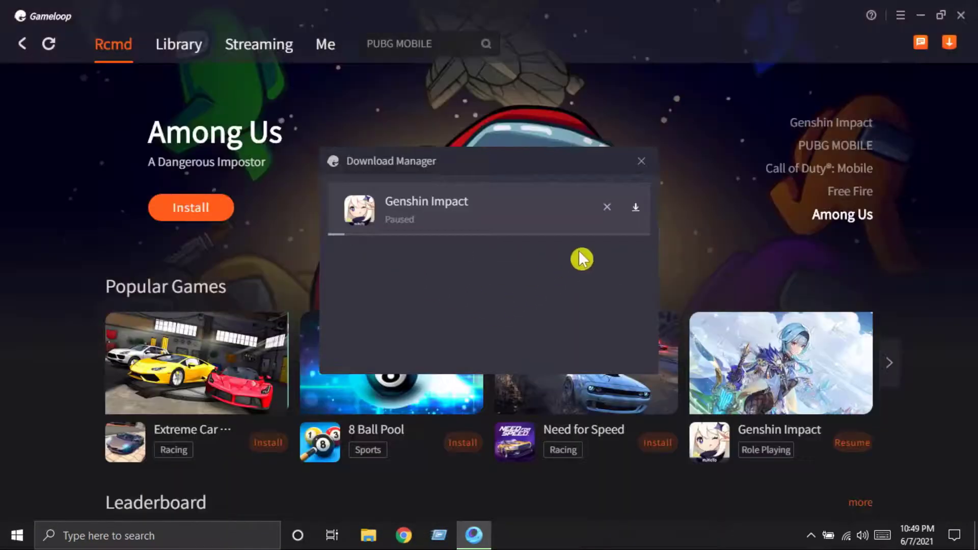
pyautogui.click(641, 162)
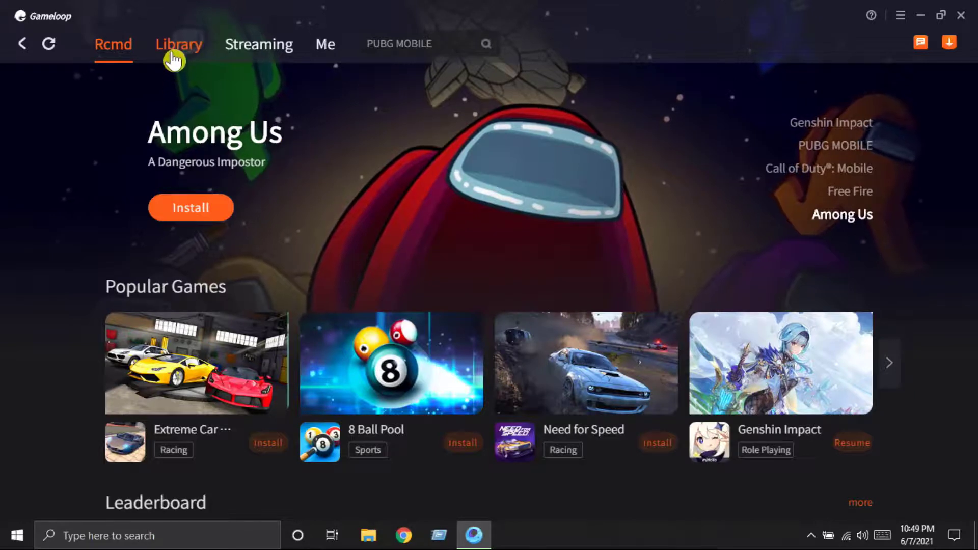
# Step: Open the Subway Surfers page from the game Library and install the game
pyautogui.click(173, 60)
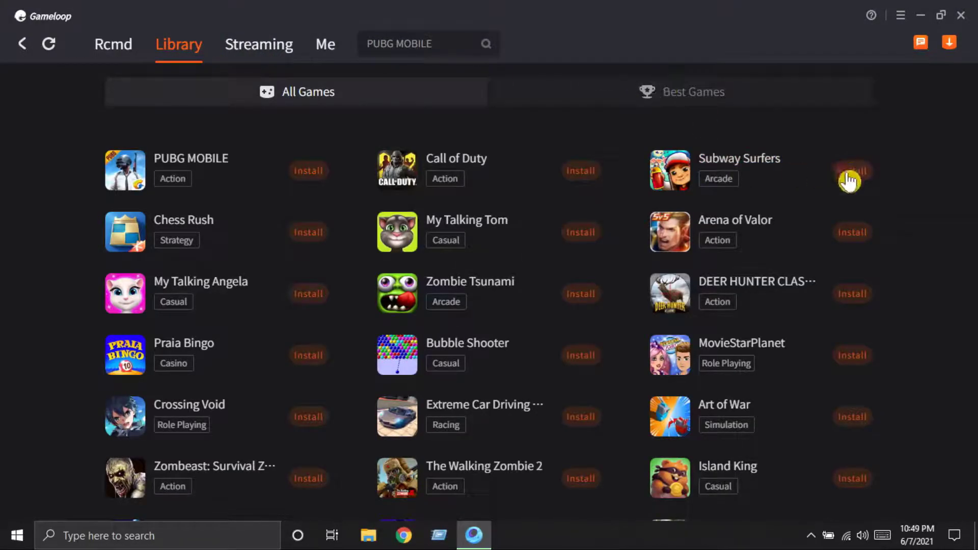
pyautogui.click(711, 166)
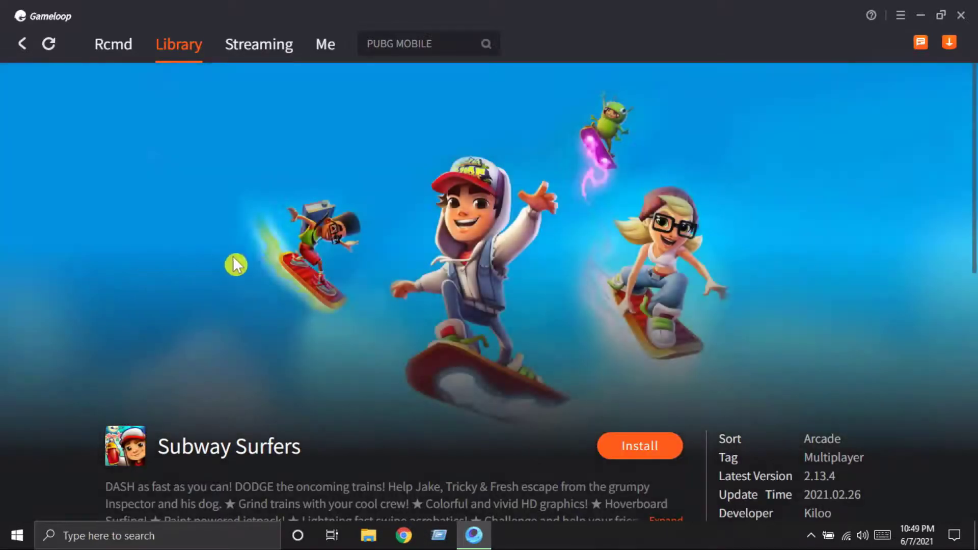
pyautogui.scroll(-3, 255, 270)
pyautogui.click(644, 315)
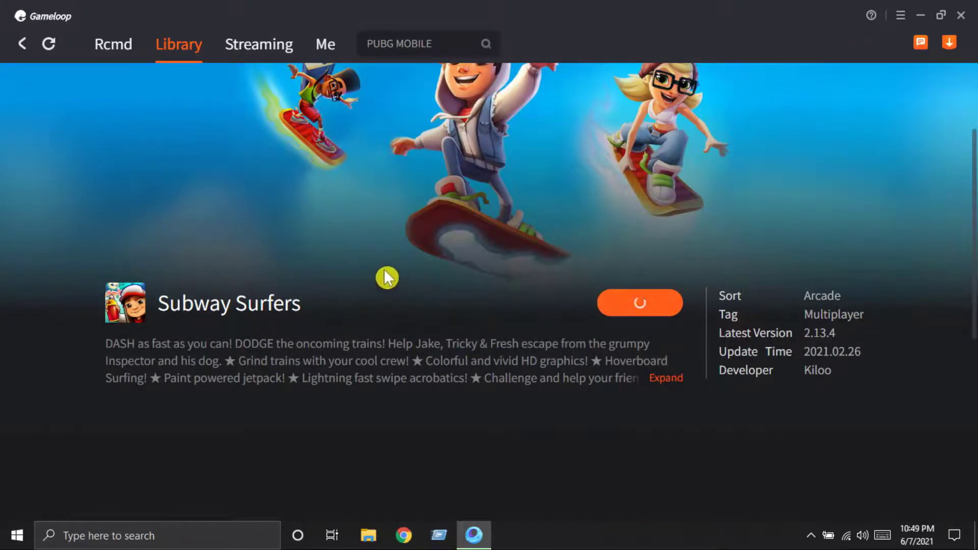
# Step: Look over the Subway Surfers page during the download and maximize the emulator window that launches the game
pyautogui.scroll(3, 379, 272)
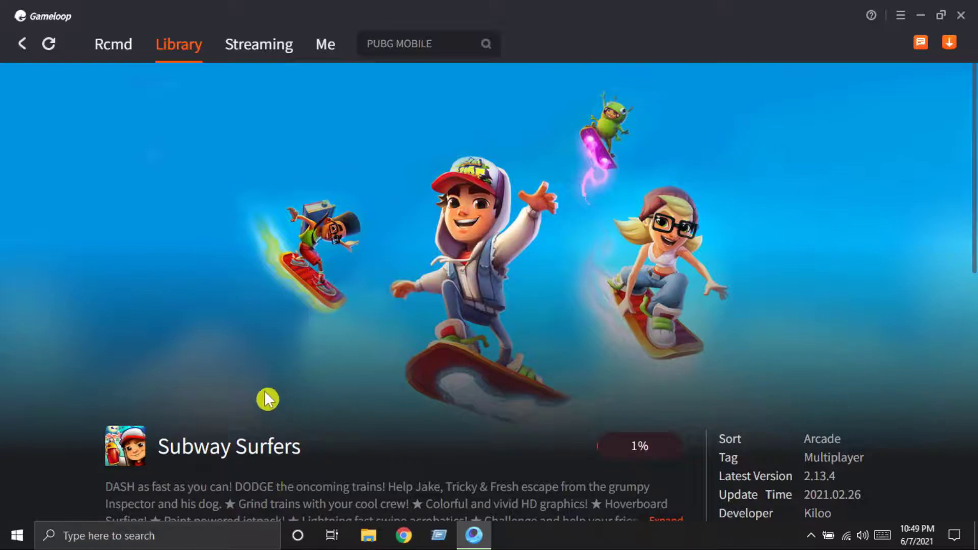
pyautogui.scroll(-10, 265, 391)
pyautogui.scroll(7, 524, 349)
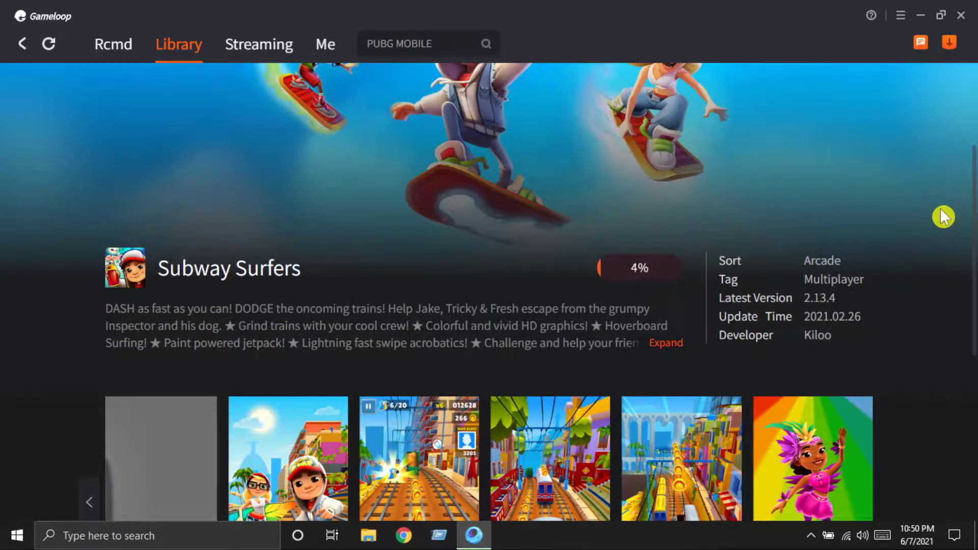
pyautogui.scroll(4, 798, 250)
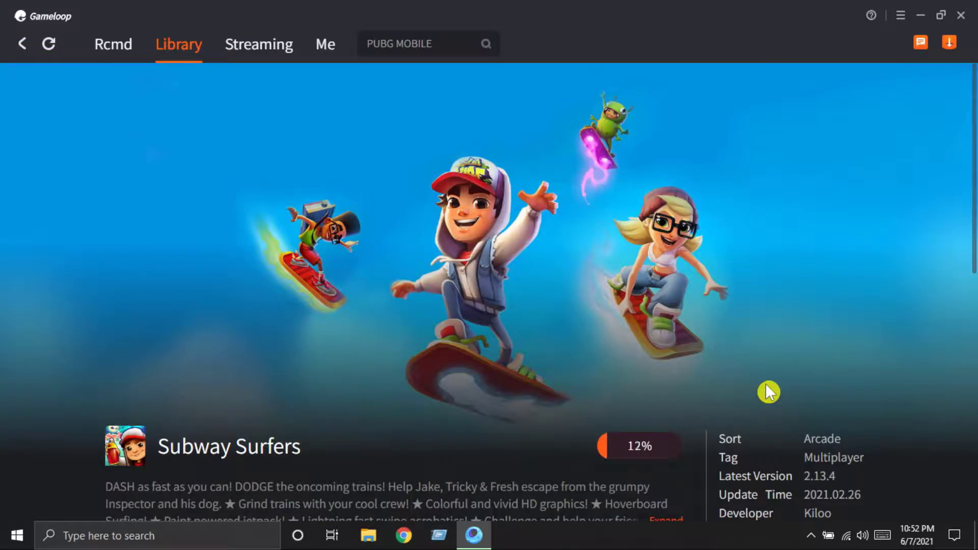
pyautogui.scroll(-2, 668, 399)
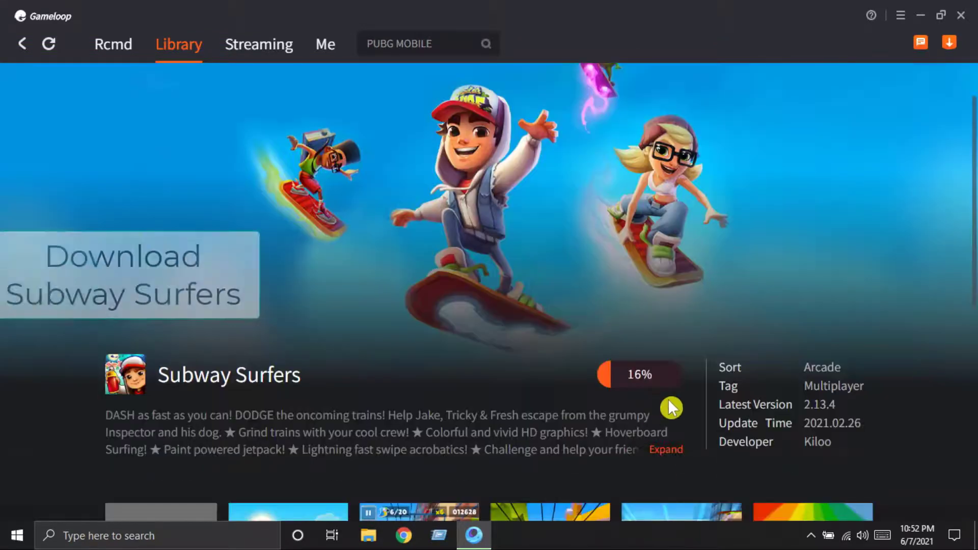
pyautogui.scroll(2, 680, 475)
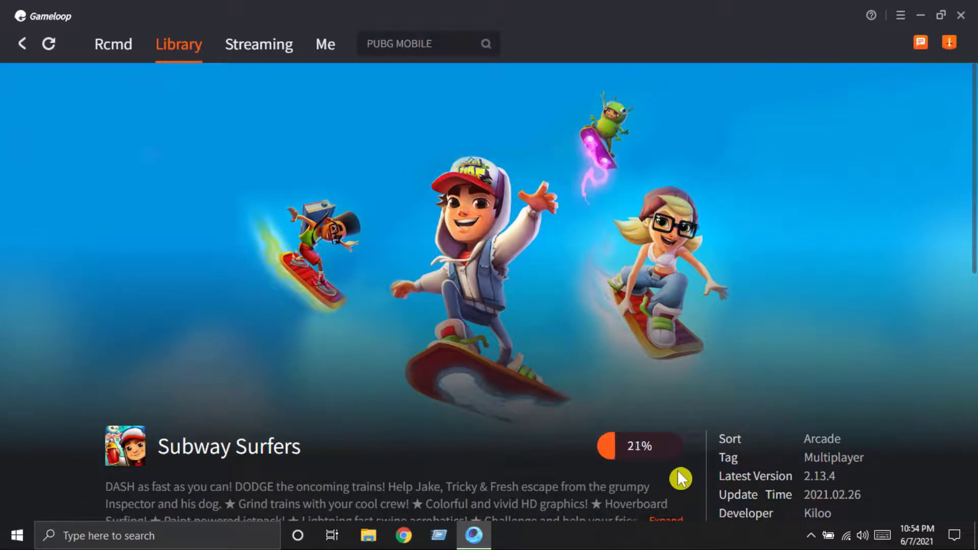
pyautogui.scroll(-2, 689, 402)
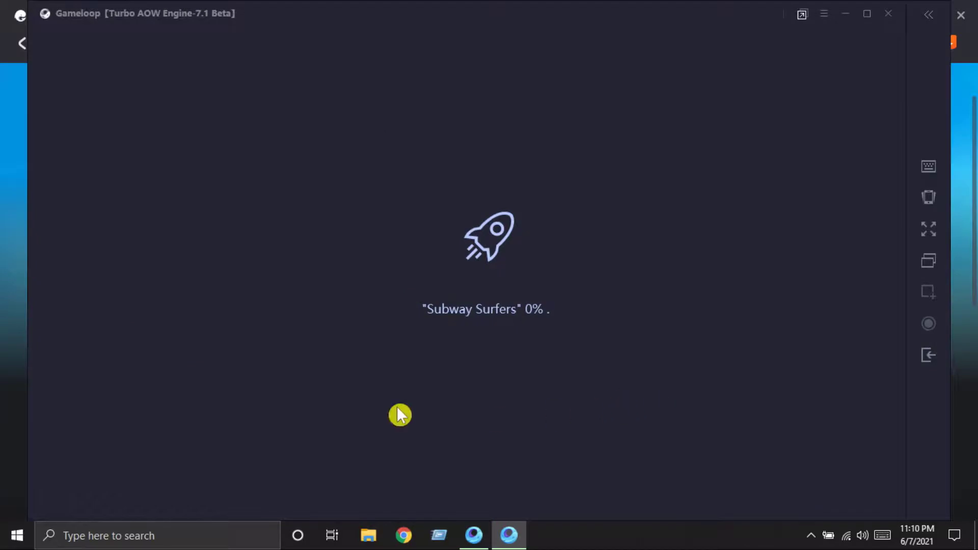
pyautogui.click(867, 15)
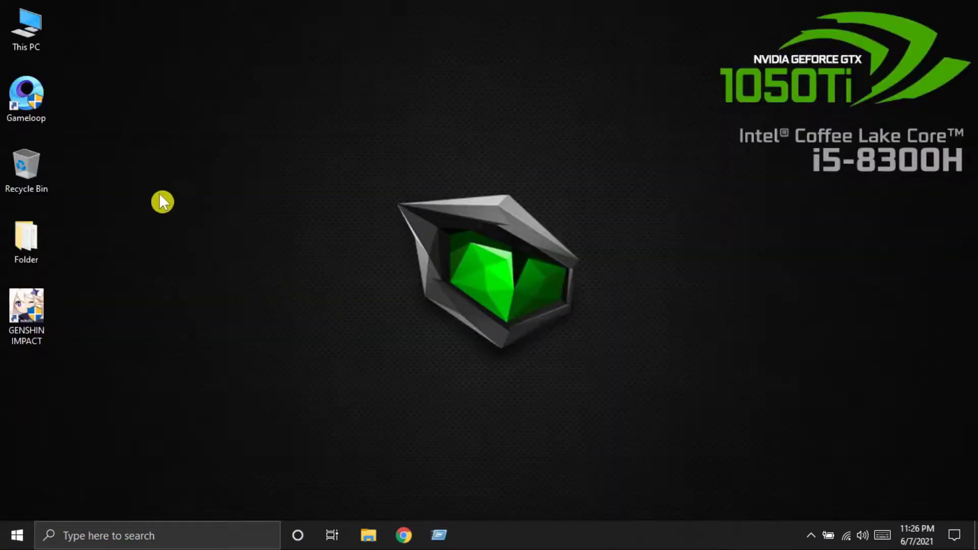
# Step: Refresh the desktop, launch Gameloop from its desktop shortcut and maximize its window
pyautogui.rightClick(138, 157)
pyautogui.click(179, 203)
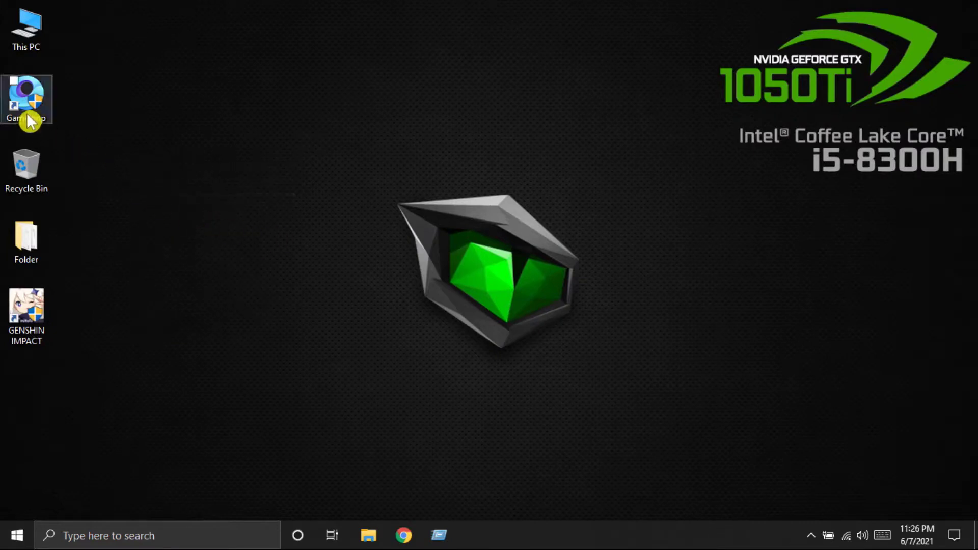
pyautogui.click(23, 100)
pyautogui.rightClick(20, 94)
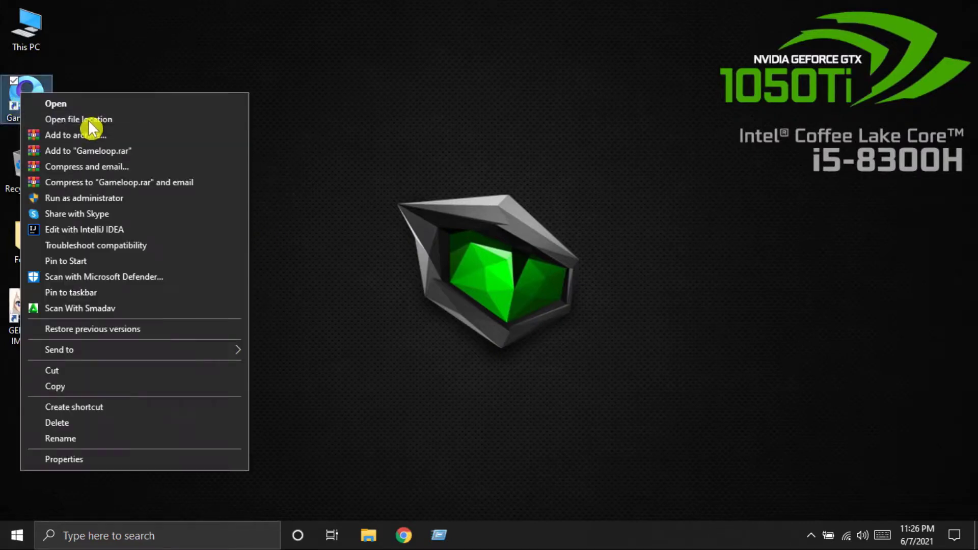
pyautogui.click(65, 102)
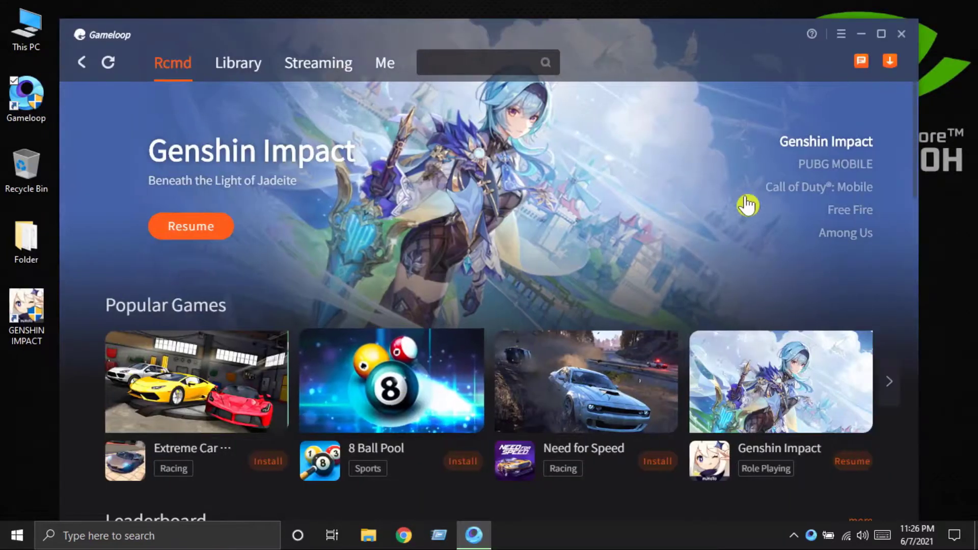
pyautogui.click(883, 36)
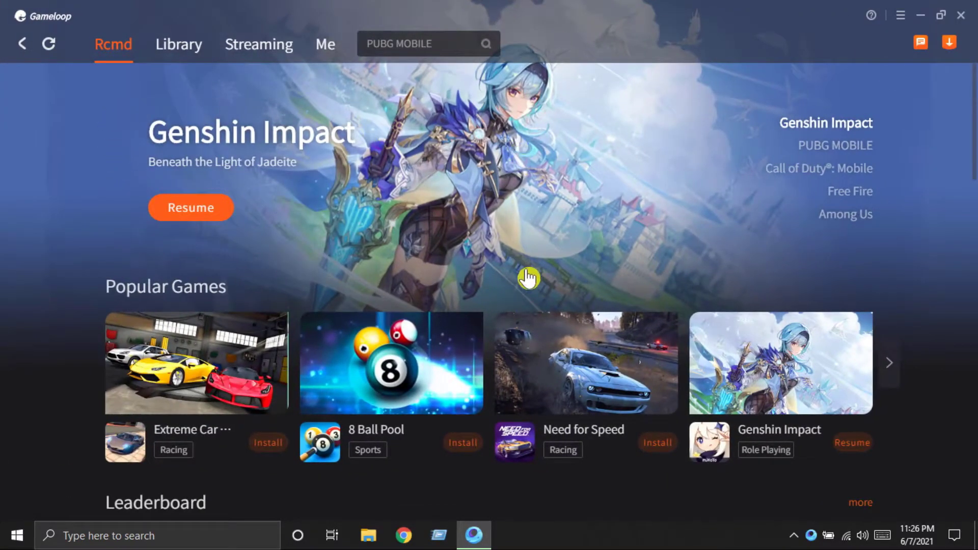
# Step: View the Subway Surfers page from the Library, and check the personal My Games list
pyautogui.click(182, 50)
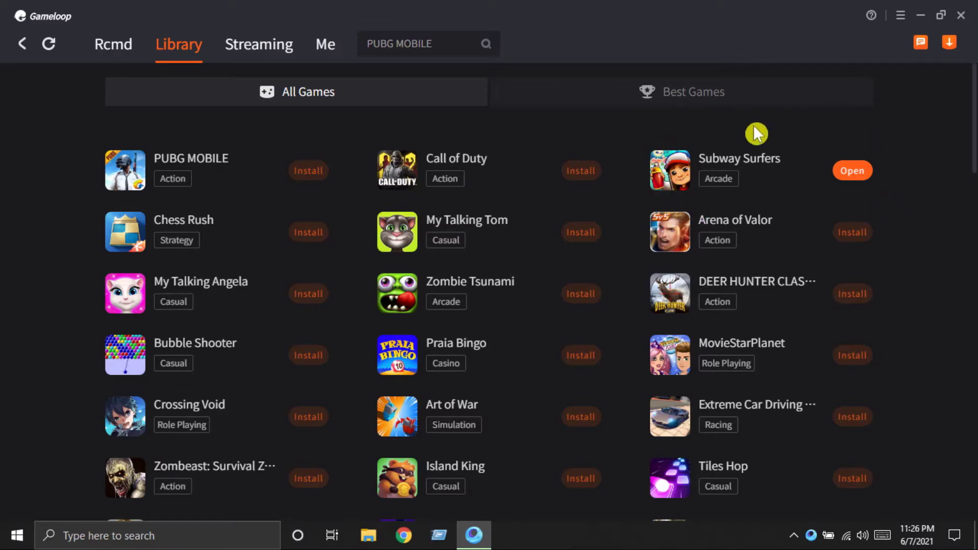
pyautogui.click(723, 156)
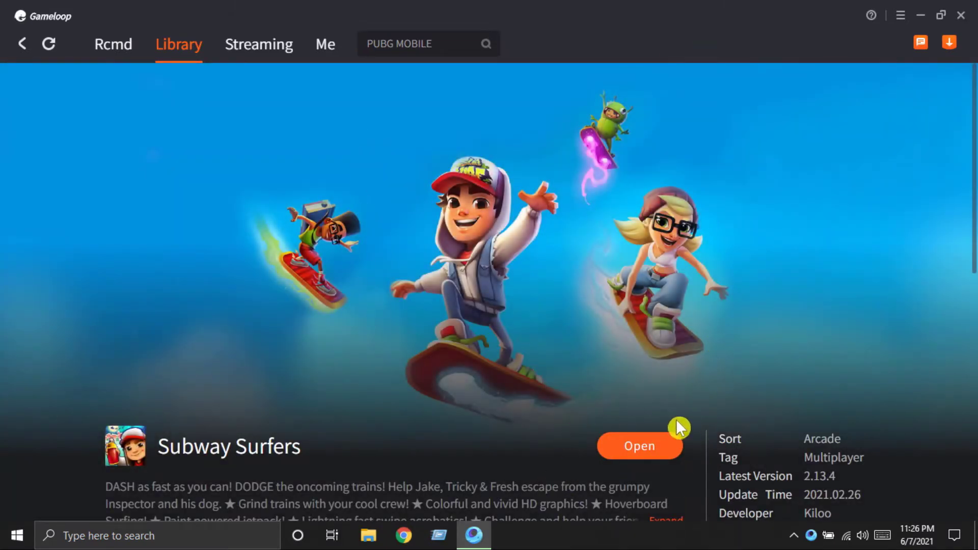
pyautogui.click(323, 53)
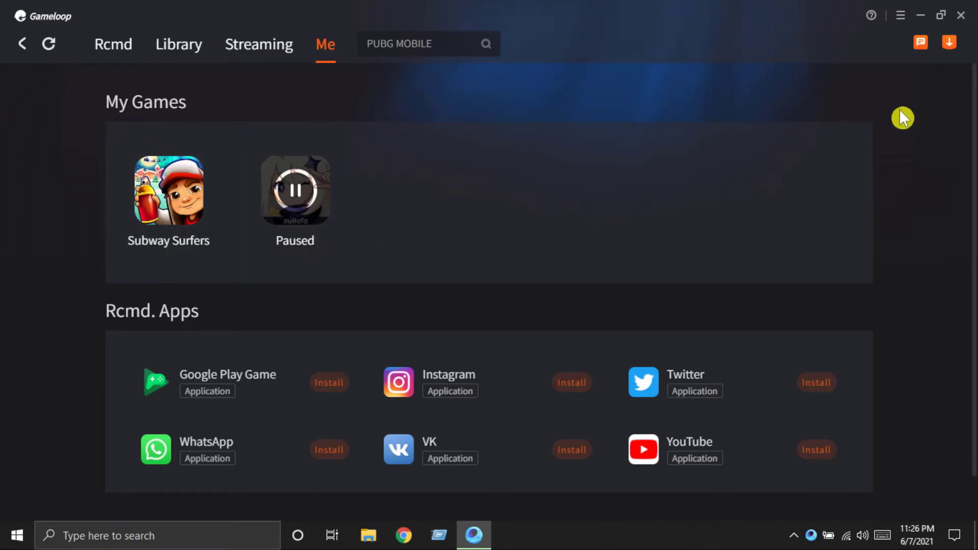
# Step: Close the Gameloop window and refresh the desktop
pyautogui.click(960, 15)
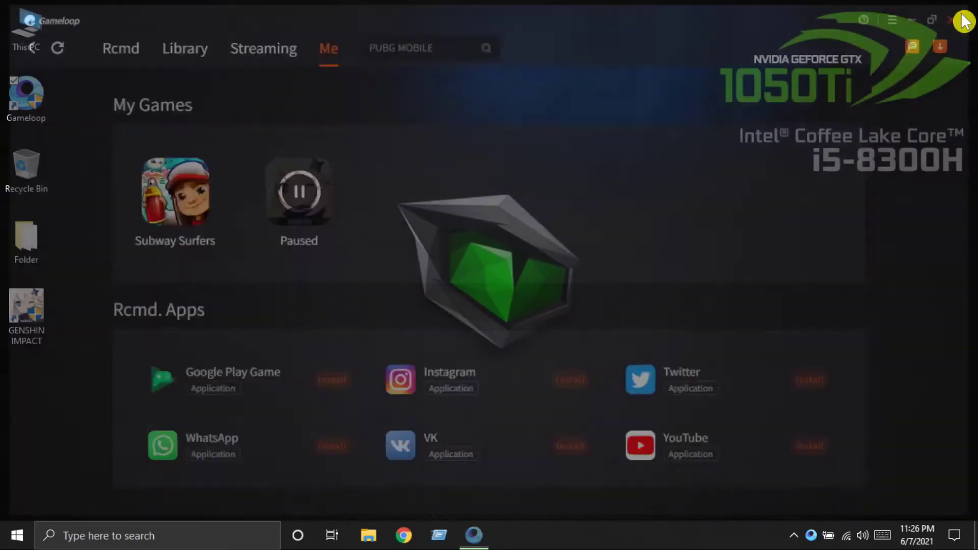
pyautogui.rightClick(161, 146)
pyautogui.click(184, 189)
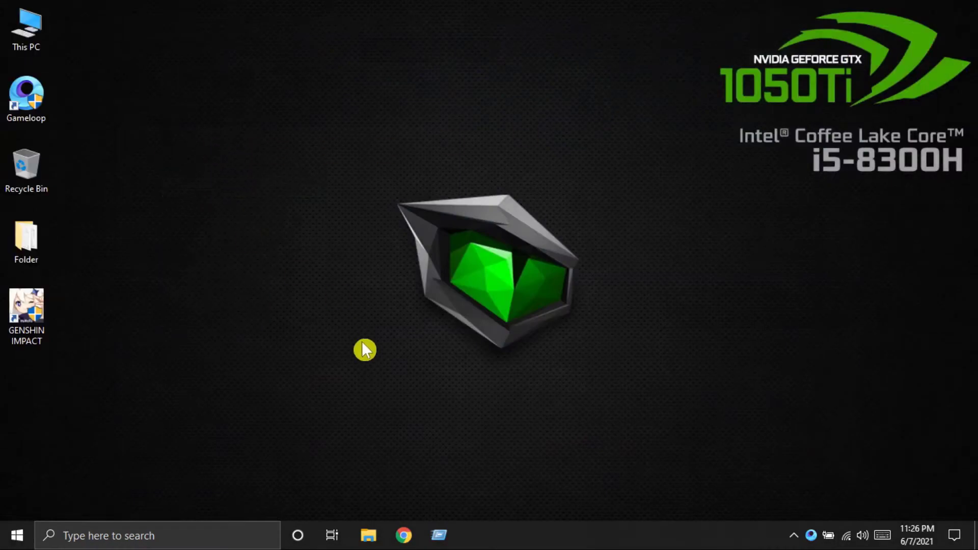